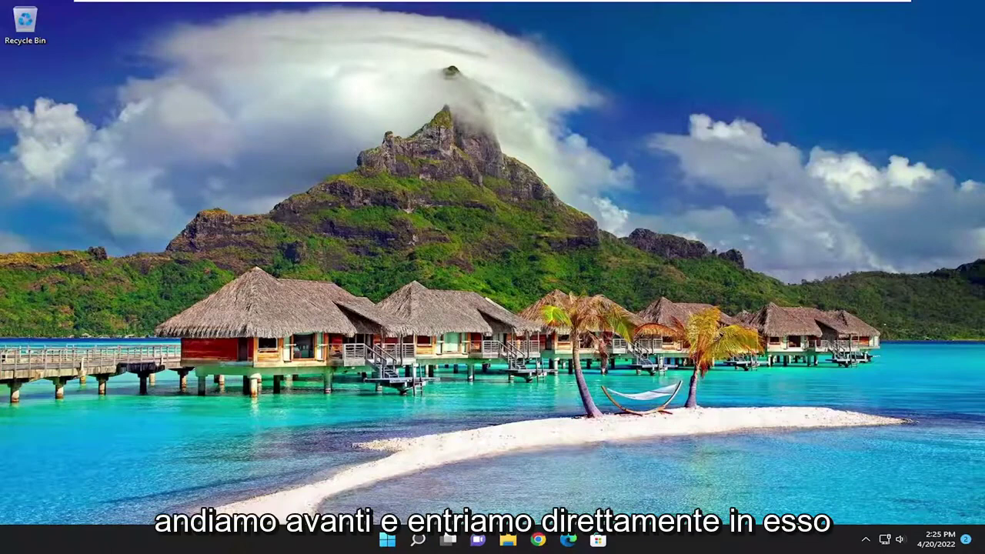
Launch Registry Editor as administrator through a Windows Search for 'regedit', approving the UAC prompt
left_click(418, 540)
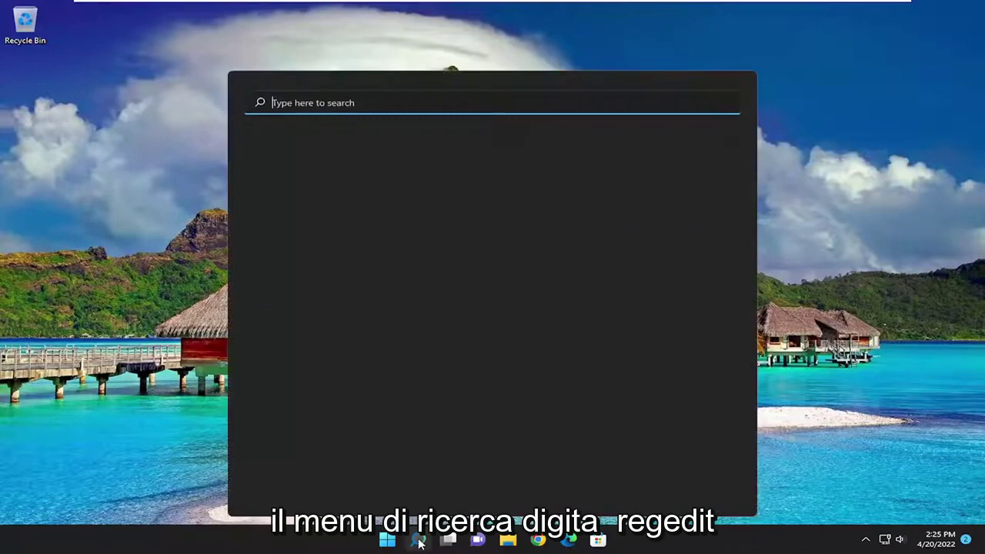
type("regedit")
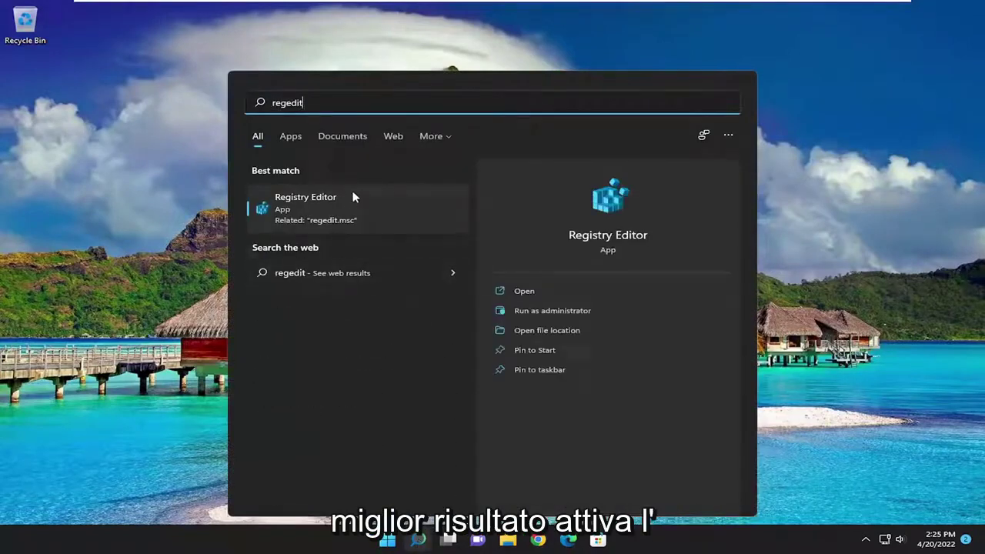
right_click(299, 209)
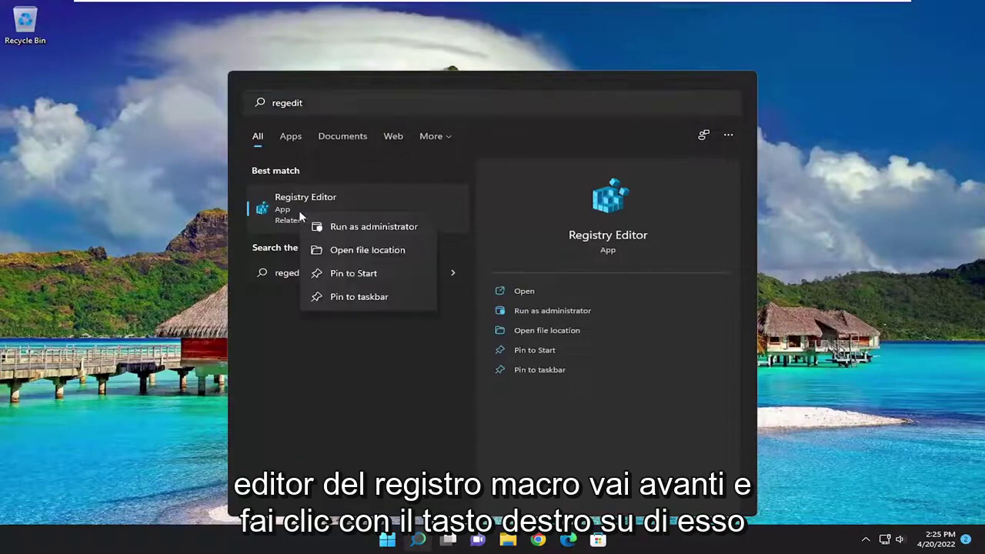
left_click(379, 226)
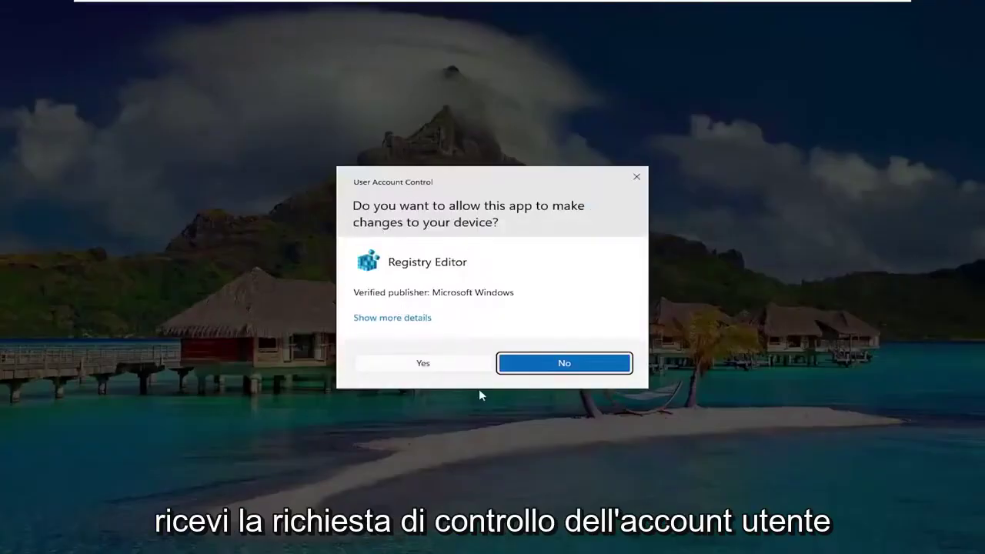
left_click(448, 367)
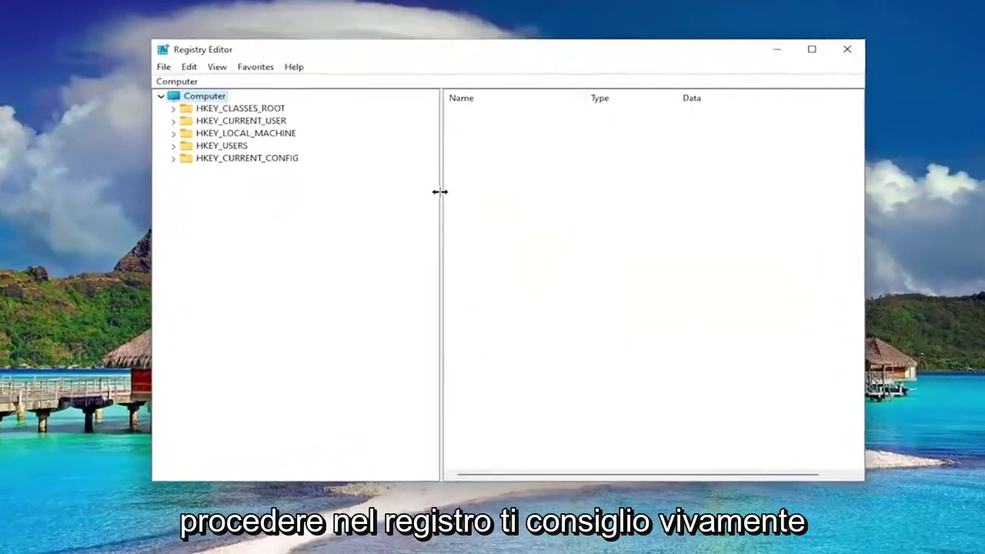
Narrow the key pane, then open File > Export and cancel without saving a backup
left_click_drag(454, 181, 336, 190)
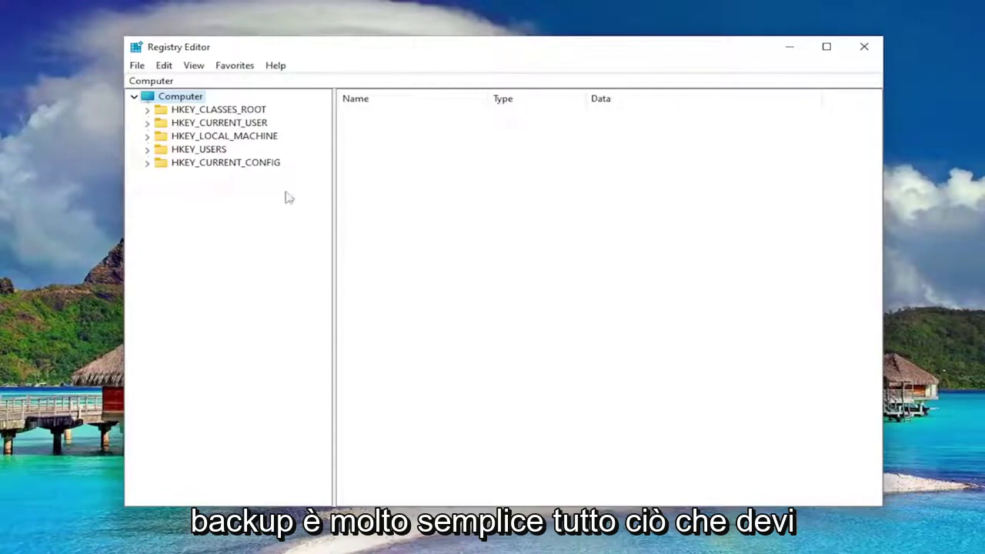
left_click(138, 66)
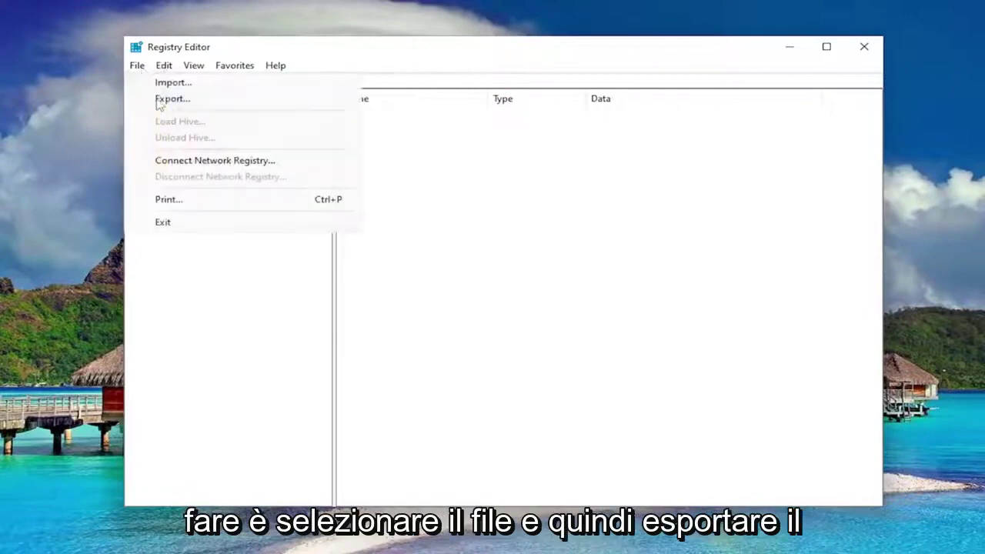
left_click(169, 97)
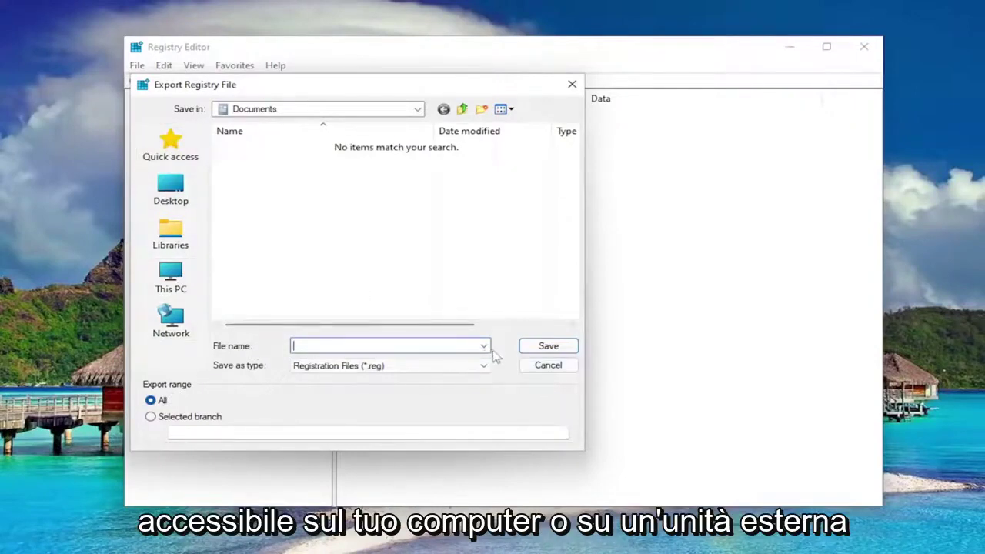
left_click(547, 367)
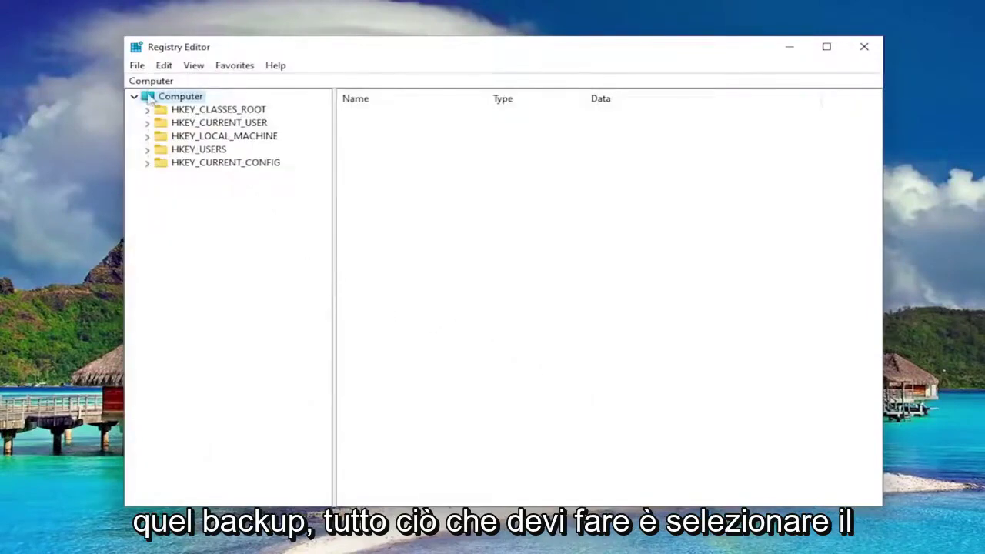
Open File > Import and cancel without loading any registry file
left_click(137, 66)
left_click(158, 83)
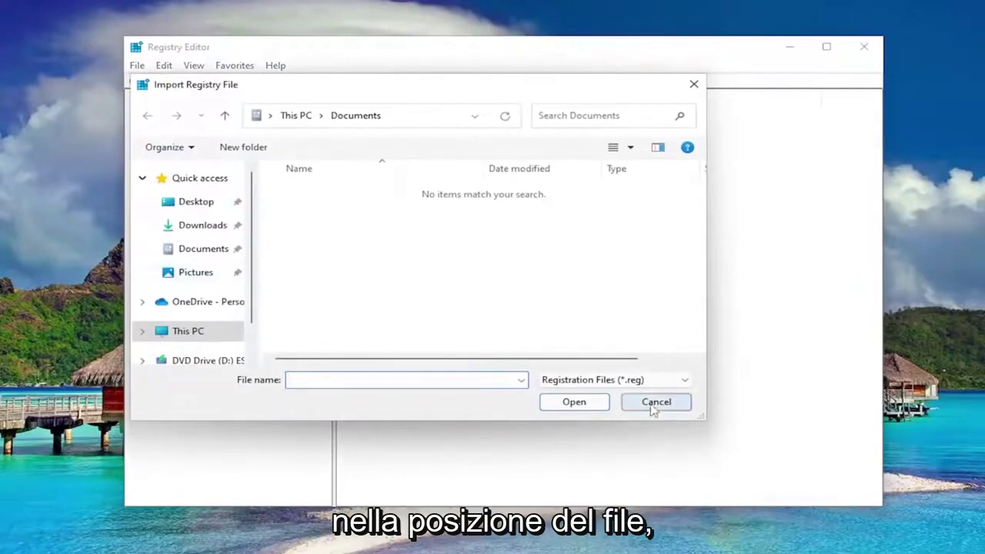
left_click(656, 401)
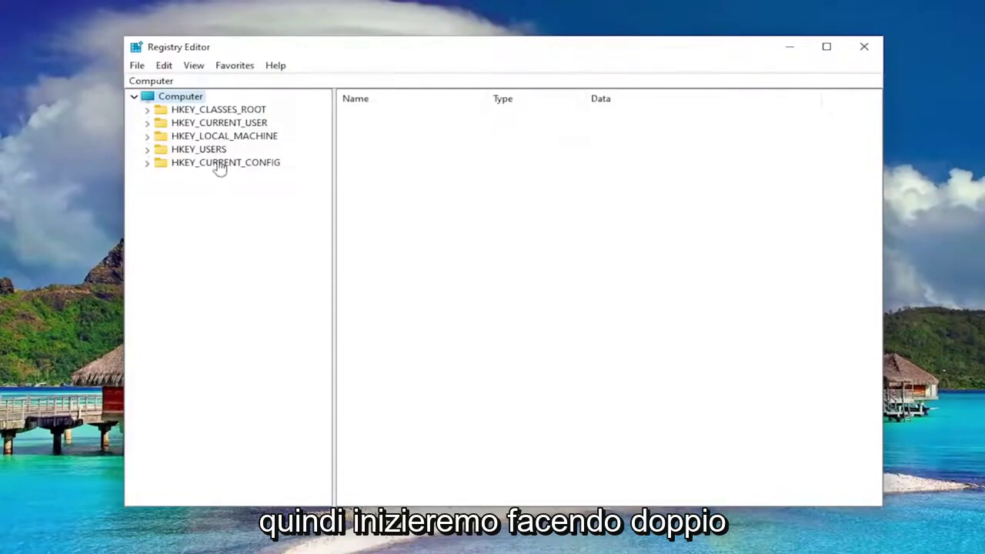
Expand HKEY_CLASSES_ROOT and type 'folder' to jump to the Folder key, showing its values
double_click(221, 109)
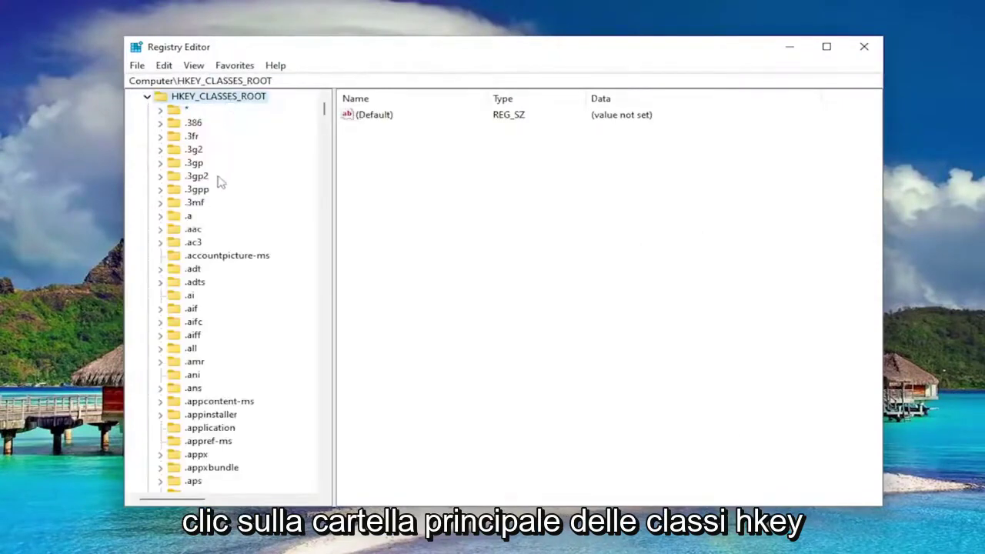
scroll(226, 228, "down", 12)
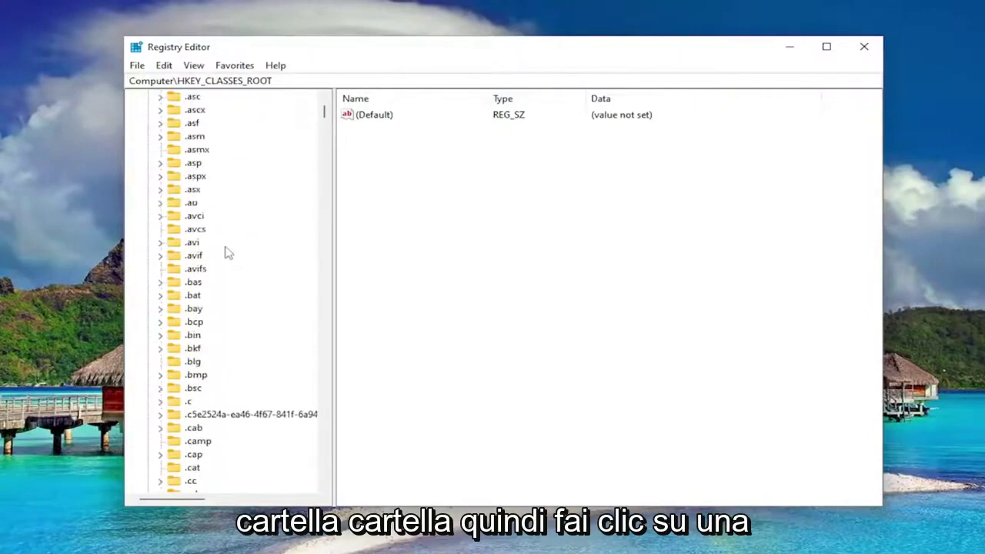
scroll(219, 254, "down", 6)
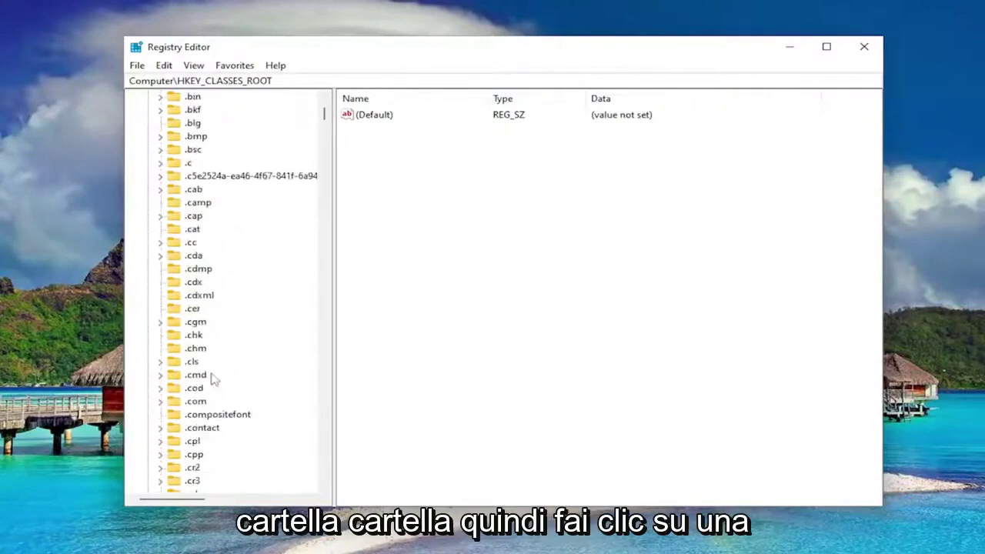
left_click(193, 321)
type("folder")
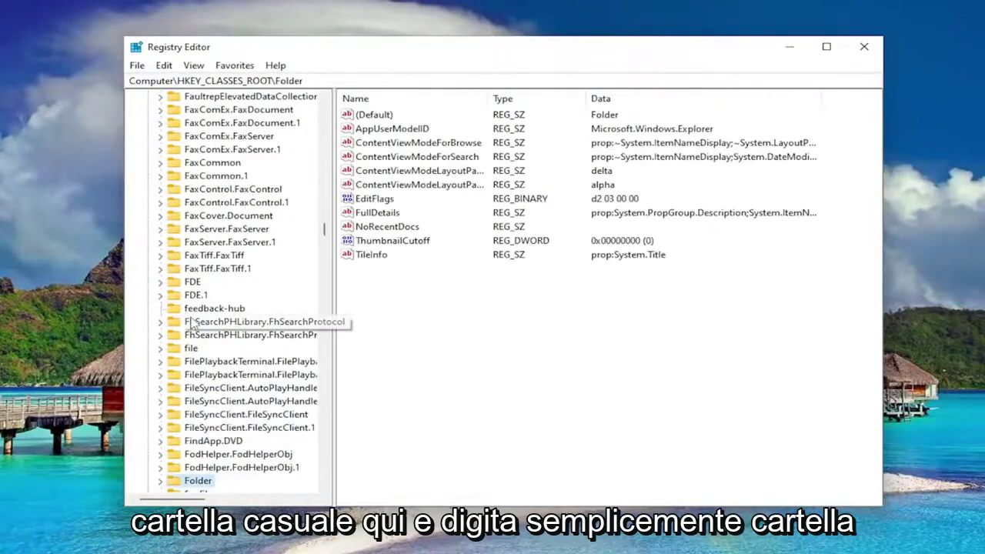
scroll(192, 326, "down", 2)
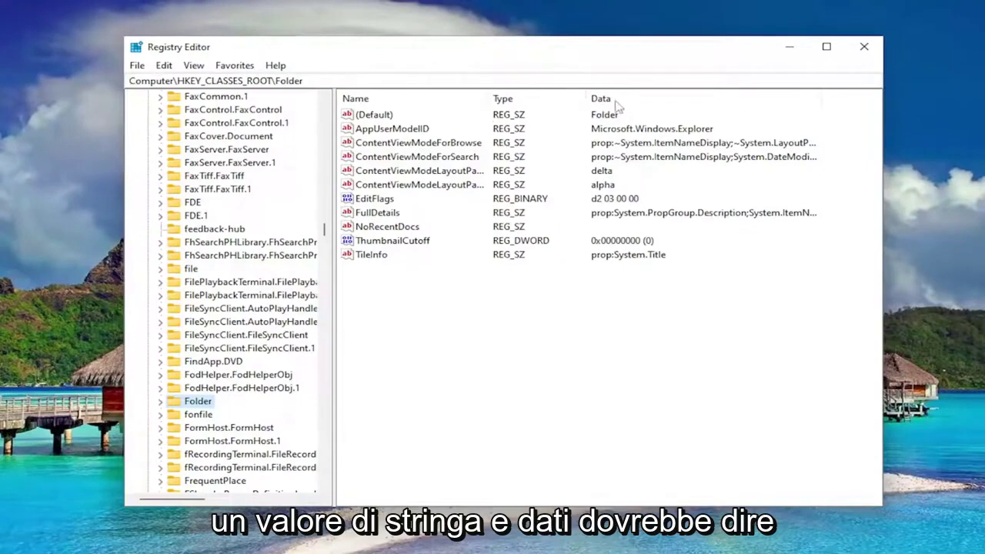
Open the Folder key's (Default) string, verify its value data reads 'Folder', and click OK
double_click(373, 117)
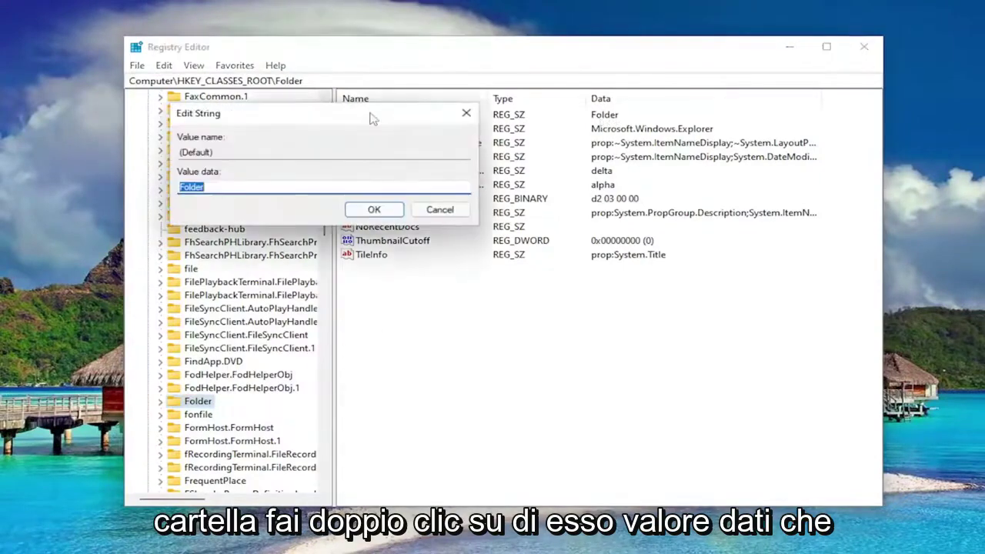
left_click(205, 187)
left_click_drag(205, 187, 146, 193)
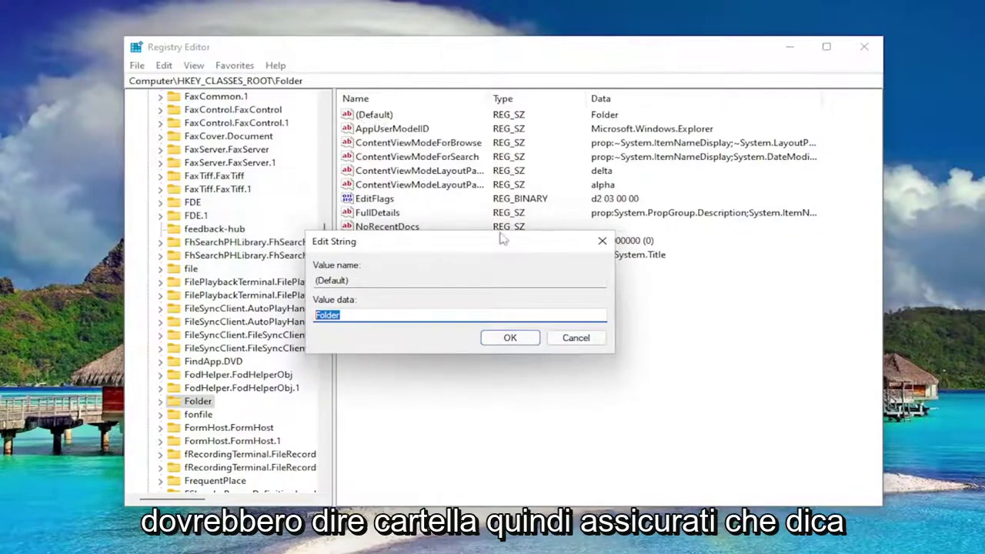
left_click(340, 315)
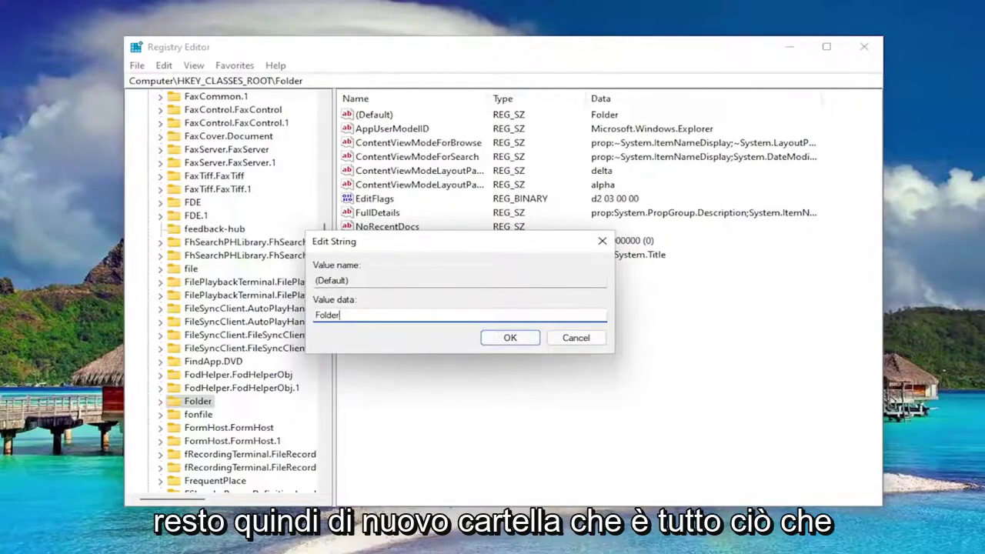
left_click(510, 339)
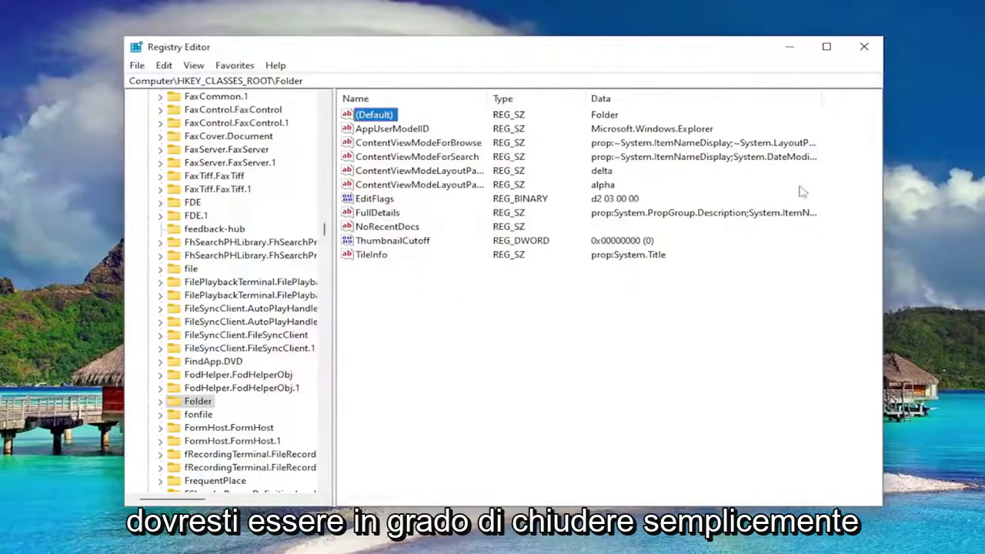
left_click_drag(324, 229, 325, 99)
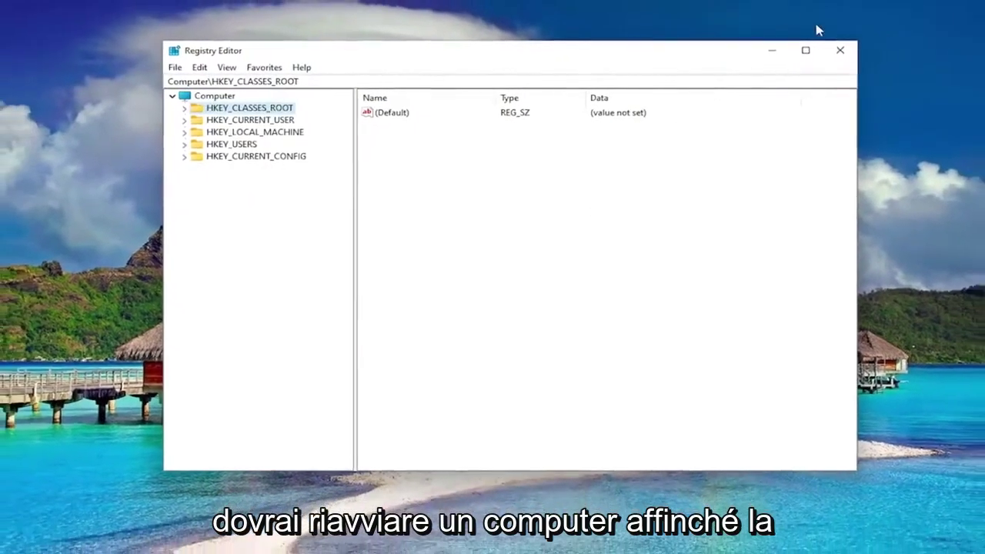
Close the Registry Editor window
left_click(840, 50)
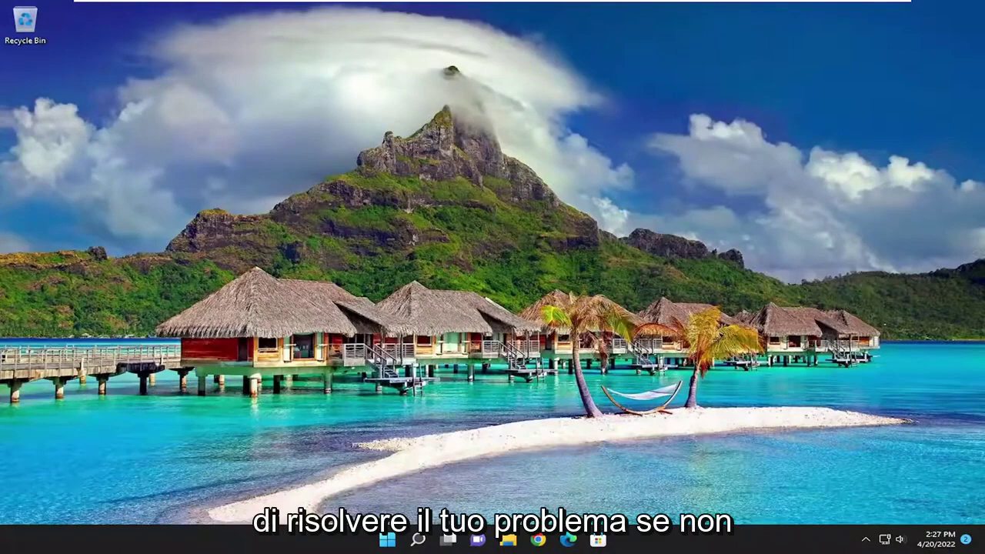
Launch Command Prompt as administrator via a search for 'cmd', and move its window toward centre
left_click(417, 541)
type("cmd")
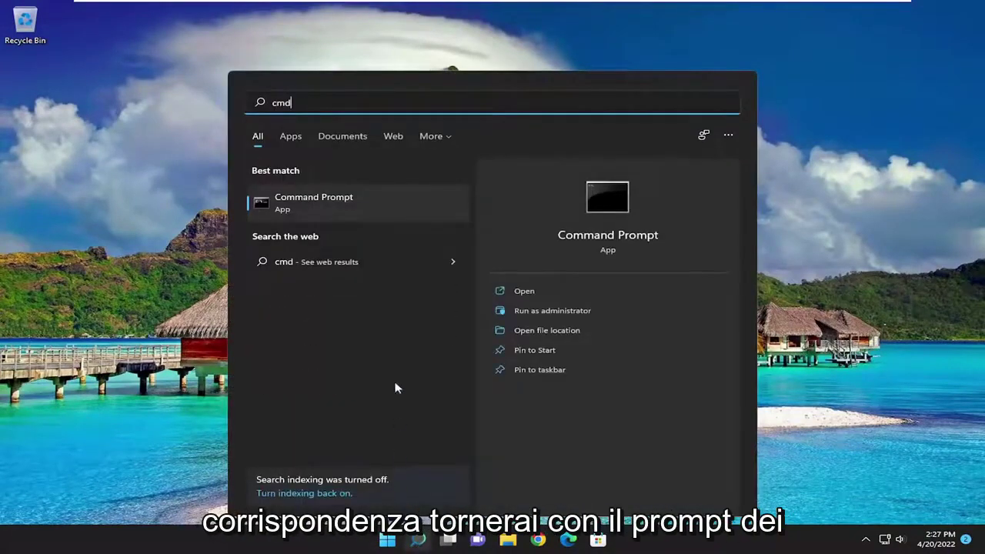
right_click(326, 200)
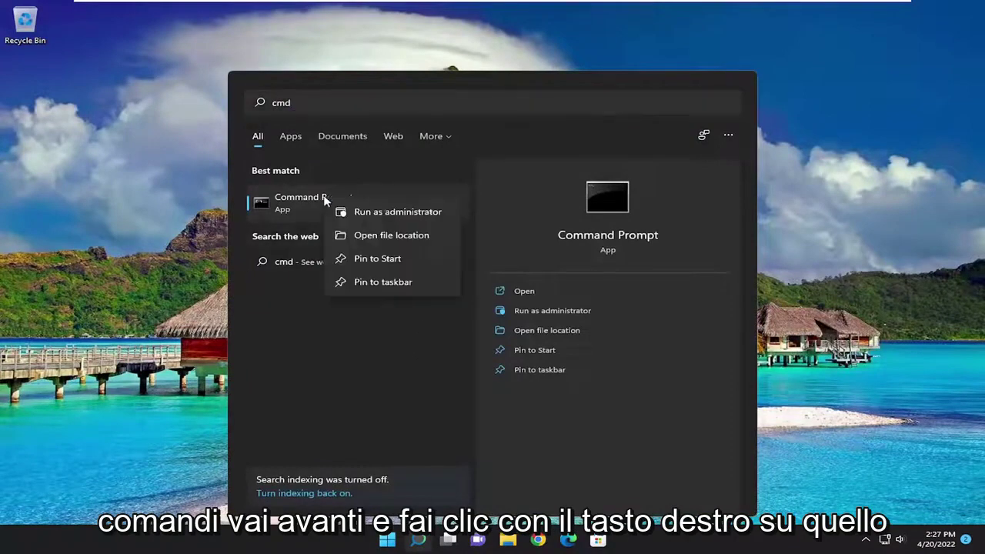
left_click(395, 216)
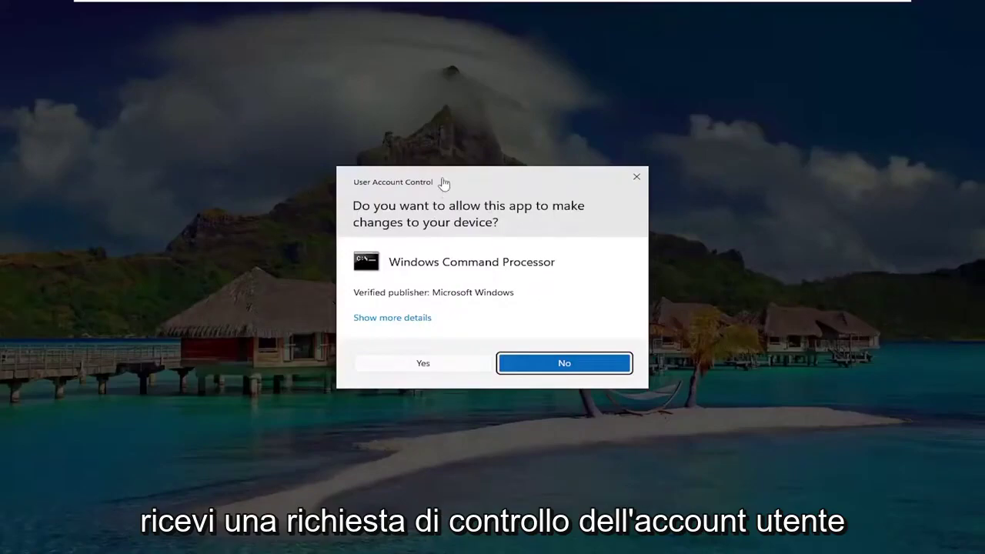
left_click(424, 365)
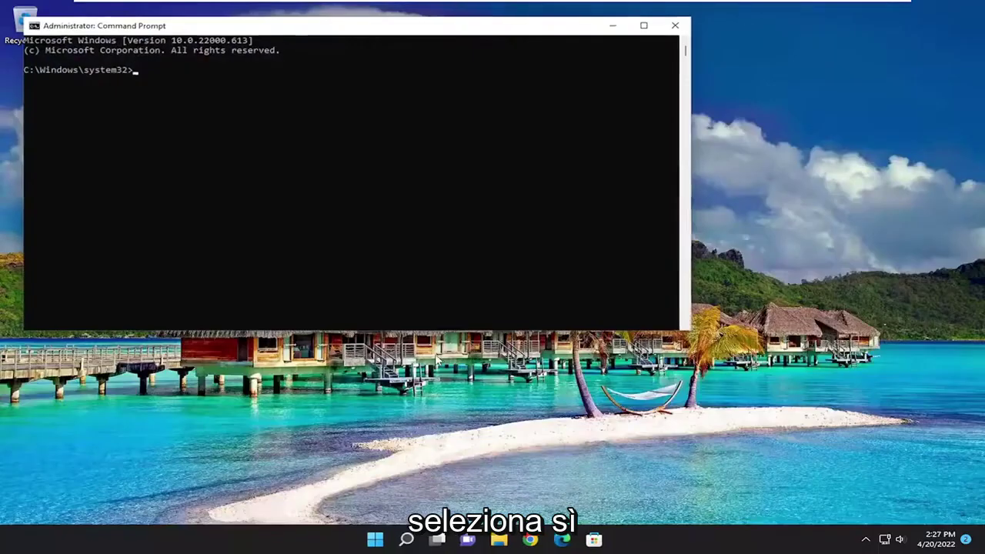
left_click_drag(422, 28, 592, 103)
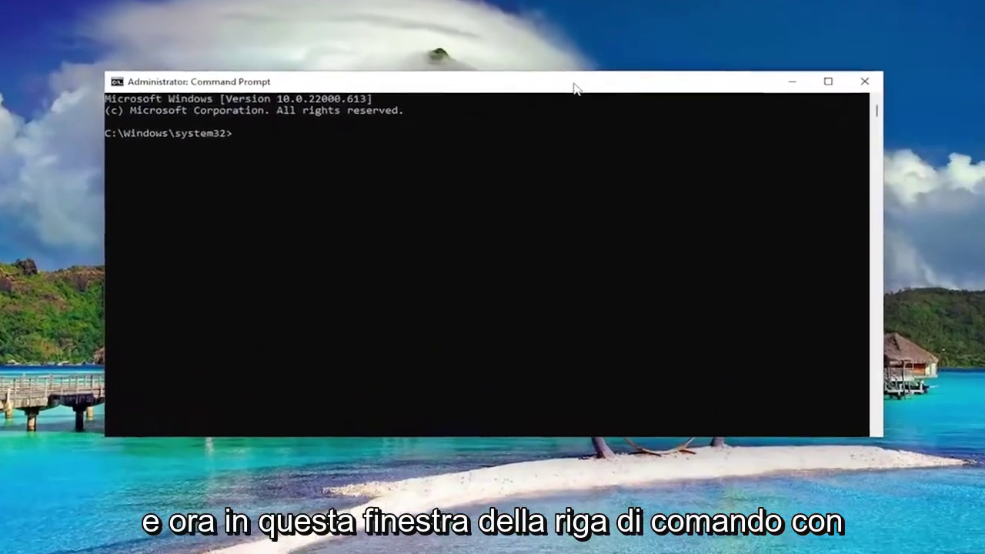
Run sfc /scannow and let verification reach 100% with no integrity violations
type("sfc")
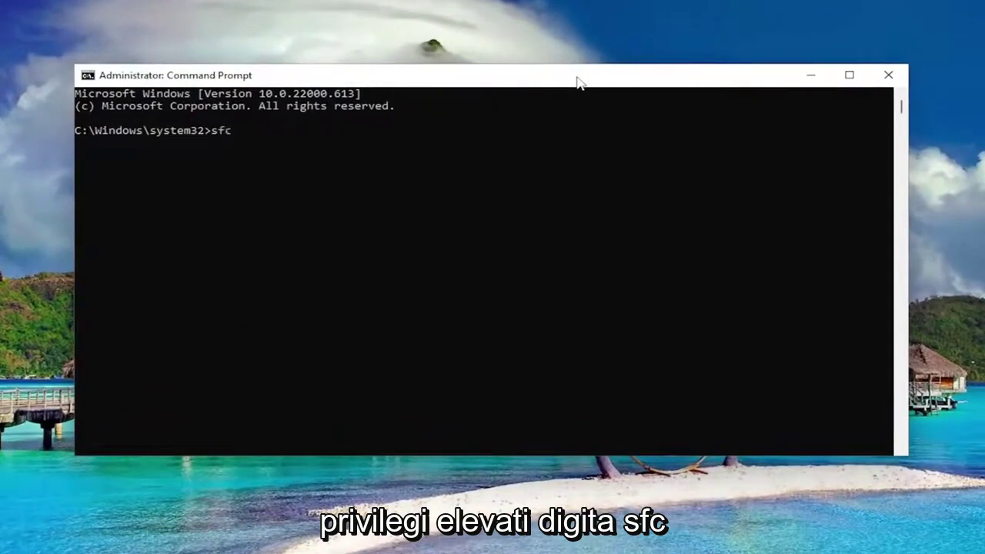
type(" /scann")
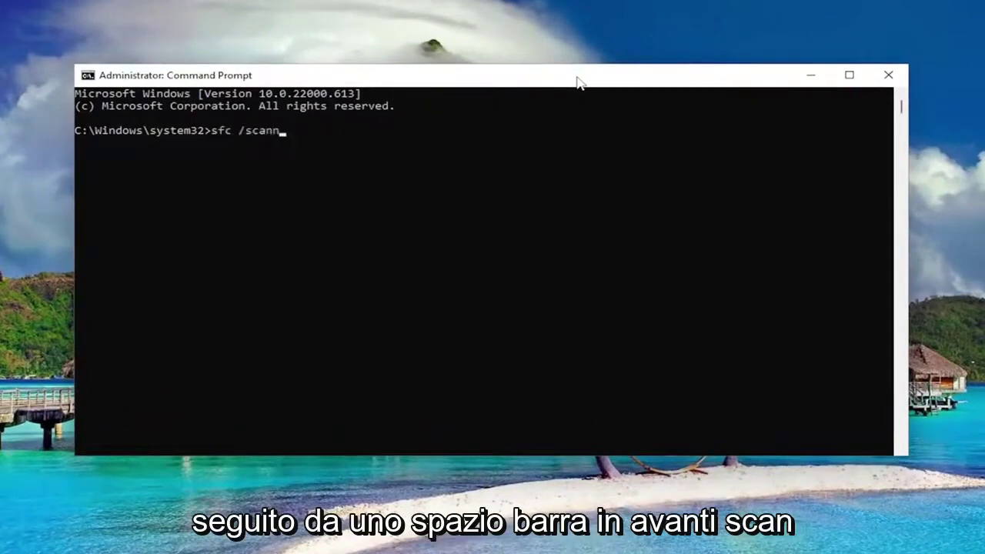
type("ow")
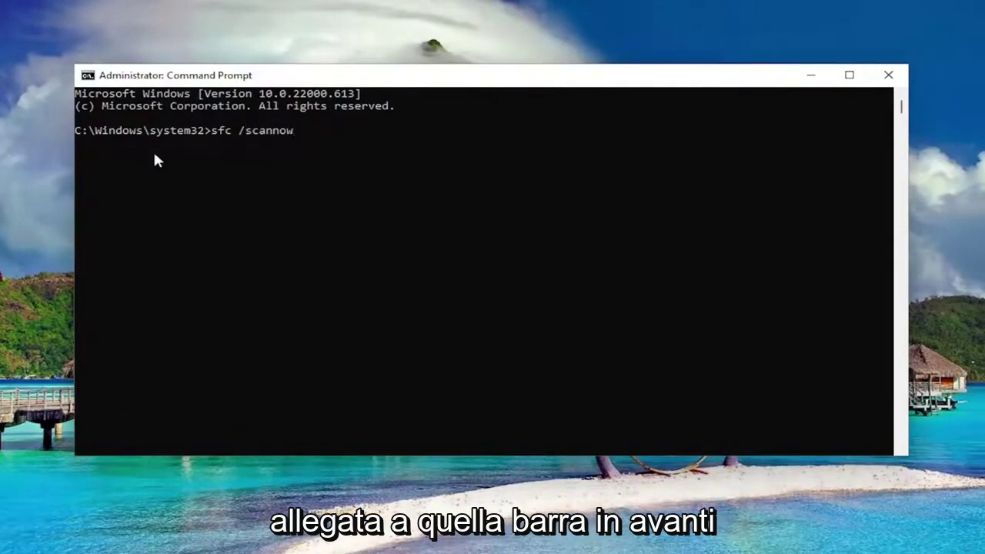
key("Return")
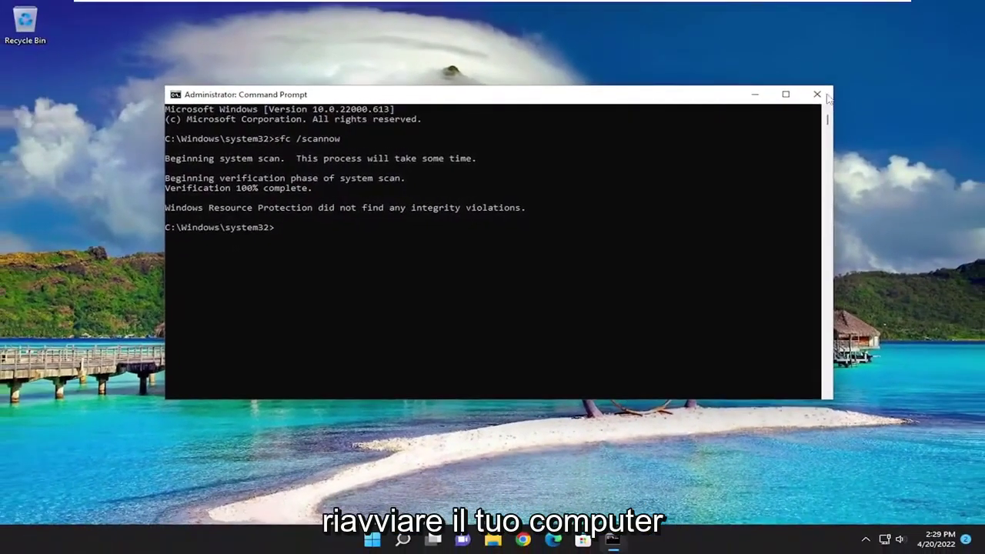
Close Command Prompt and bring up the Start menu's Shut down or sign out options
left_click(853, 84)
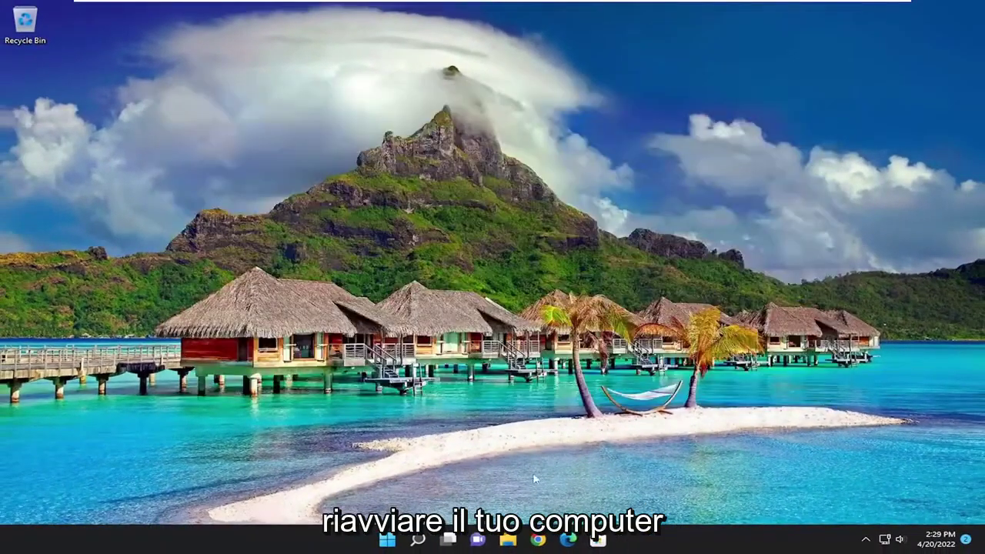
right_click(387, 539)
mouse_move(446, 496)
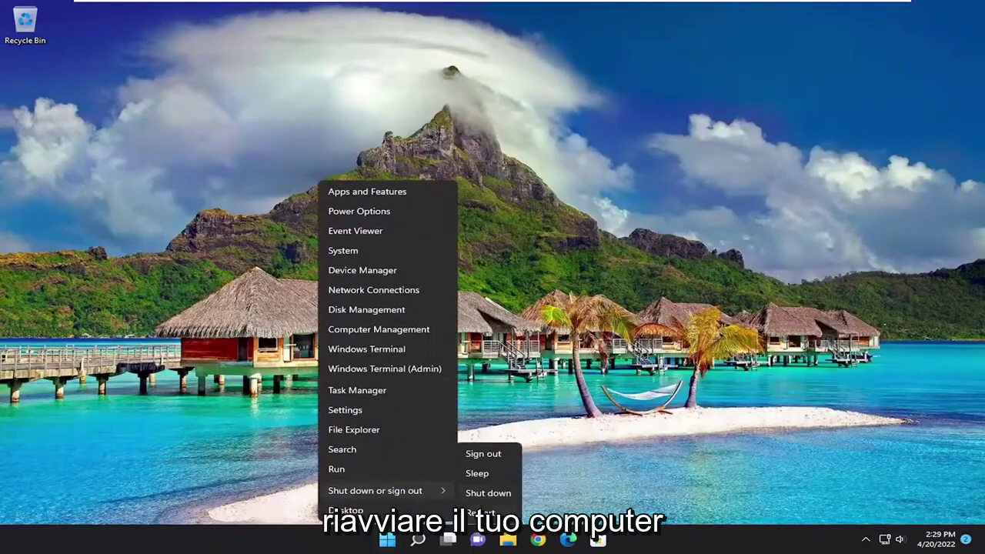